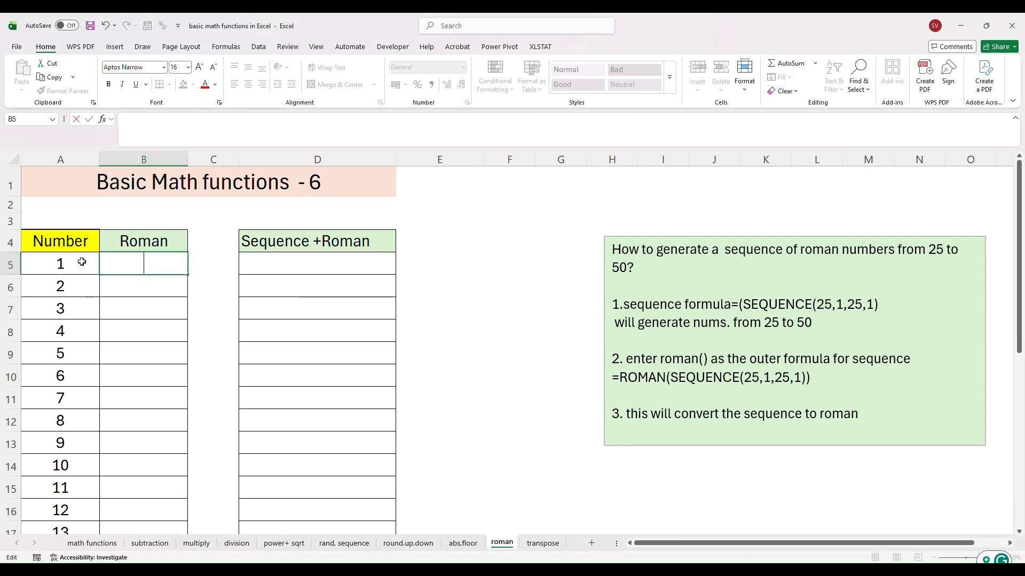
Enter the formula =ROMAN(A5) in cell B5 to convert the first number to a Roman numeral
mouse_move(1021, 266)
mouse_down()
mouse_move(1022, 437)
mouse_move(1022, 256)
mouse_up()
text(=r)
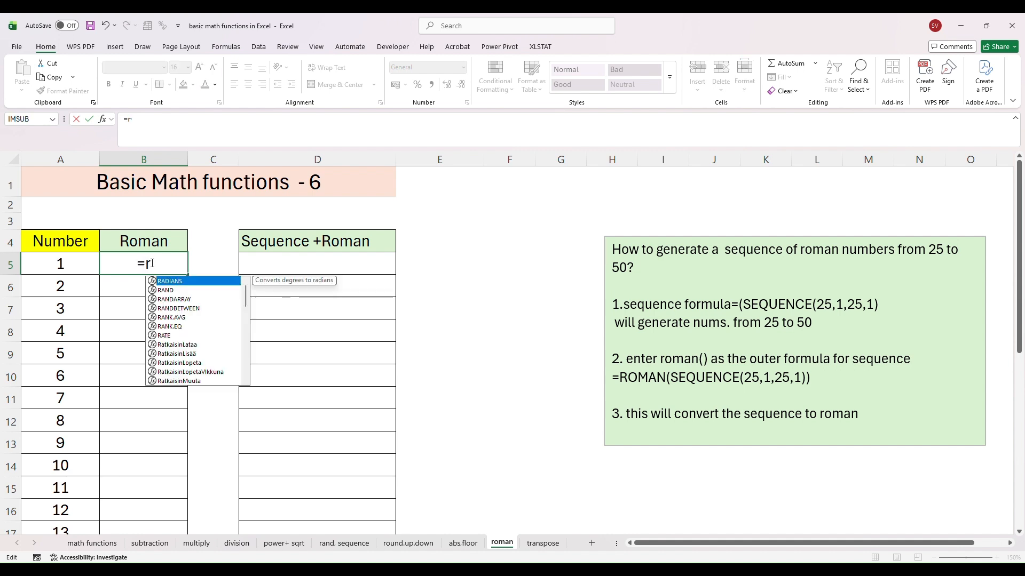
text(oman)
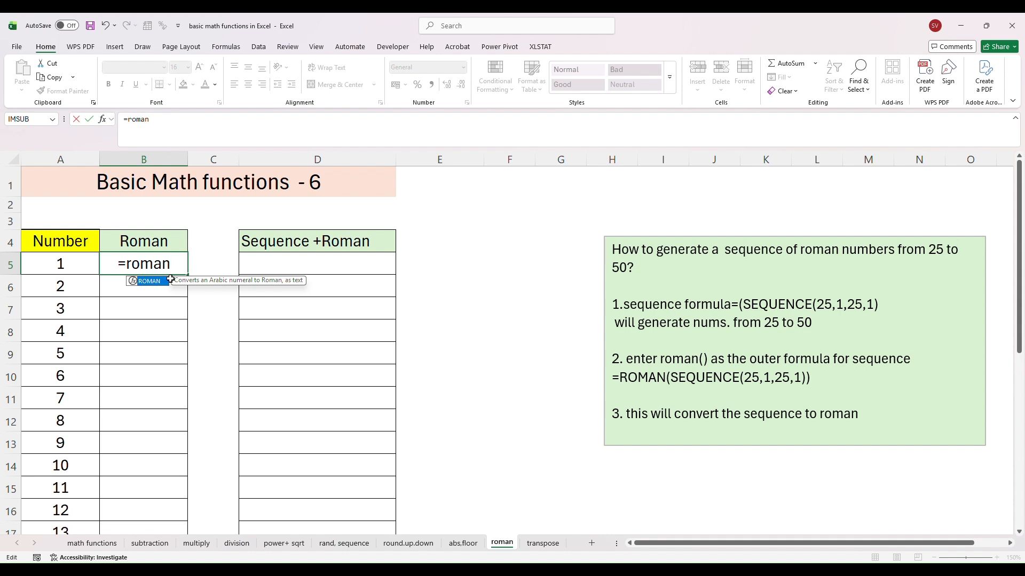
text(()
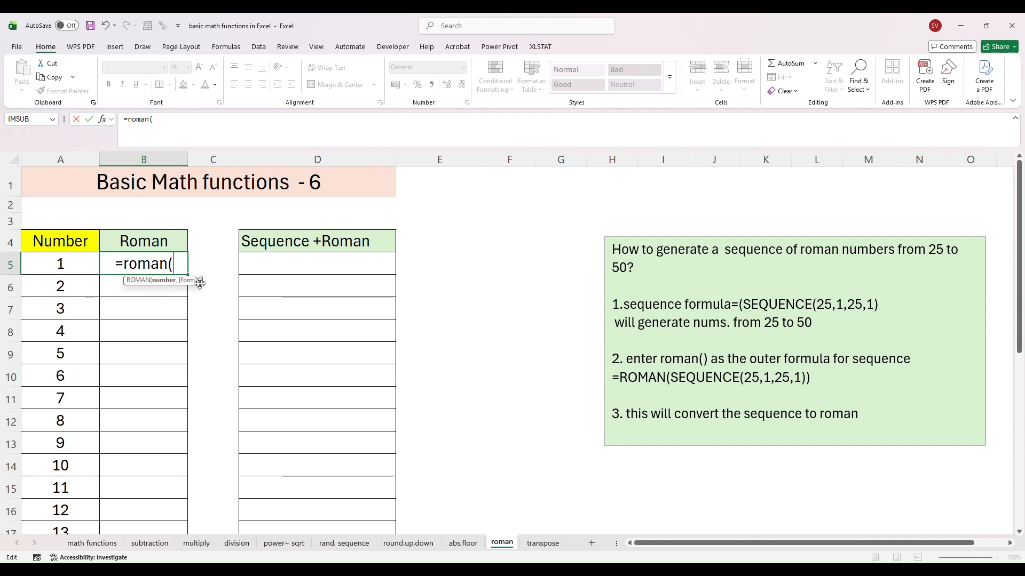
click(70, 265)
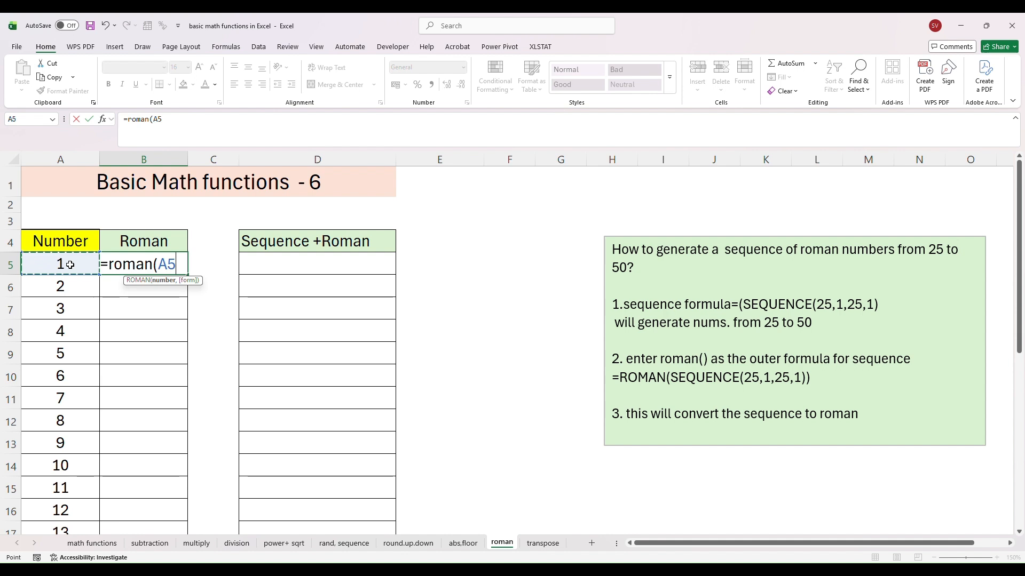
text())
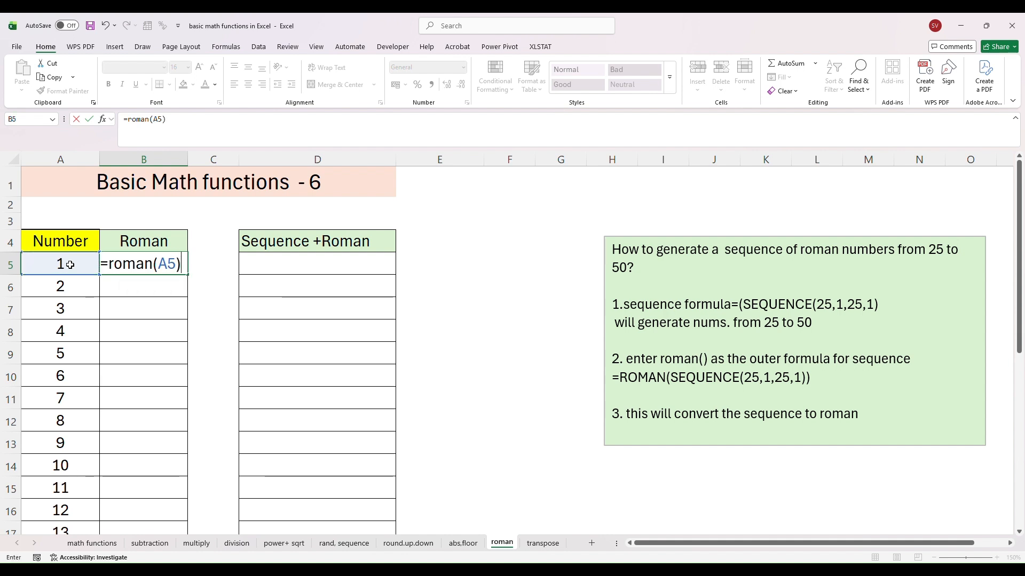
key(Return)
Fill the ROMAN formula from B5 down the Roman column alongside all the listed numbers
click(128, 266)
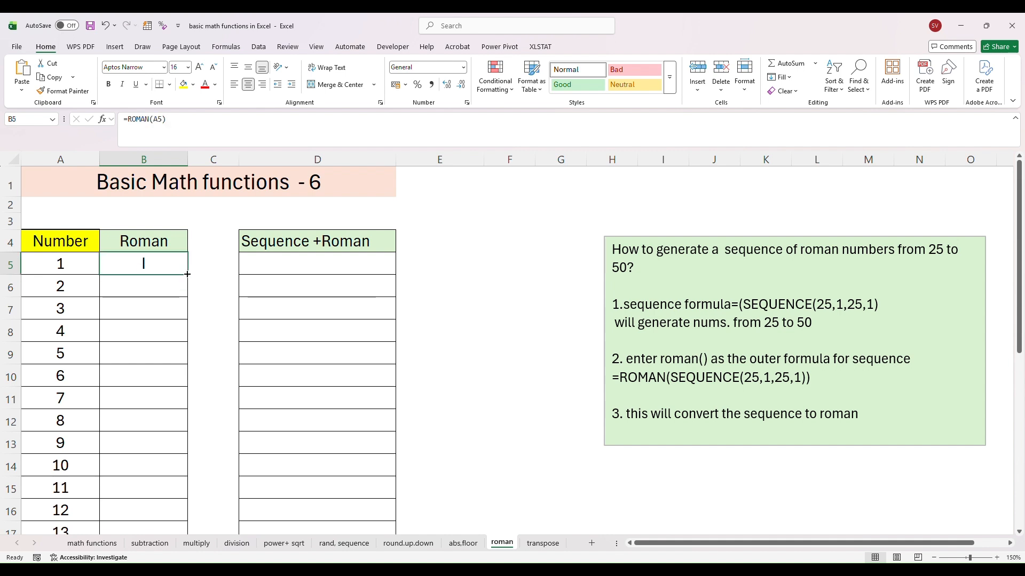
drag(187, 274, 187, 274)
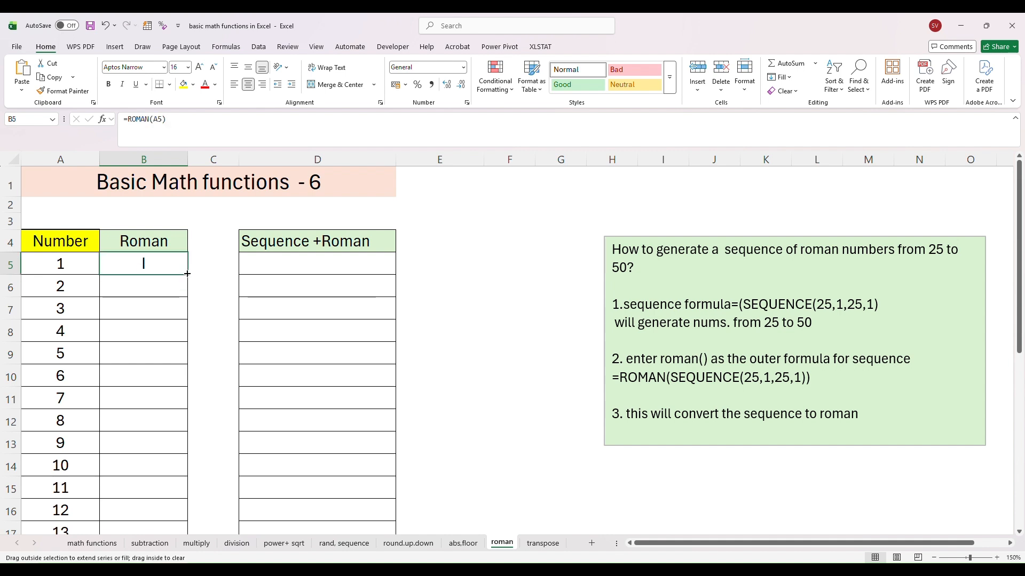
double_click(187, 274)
mouse_move(1021, 289)
mouse_down()
mouse_move(1023, 453)
mouse_move(1022, 282)
mouse_up()
click(305, 259)
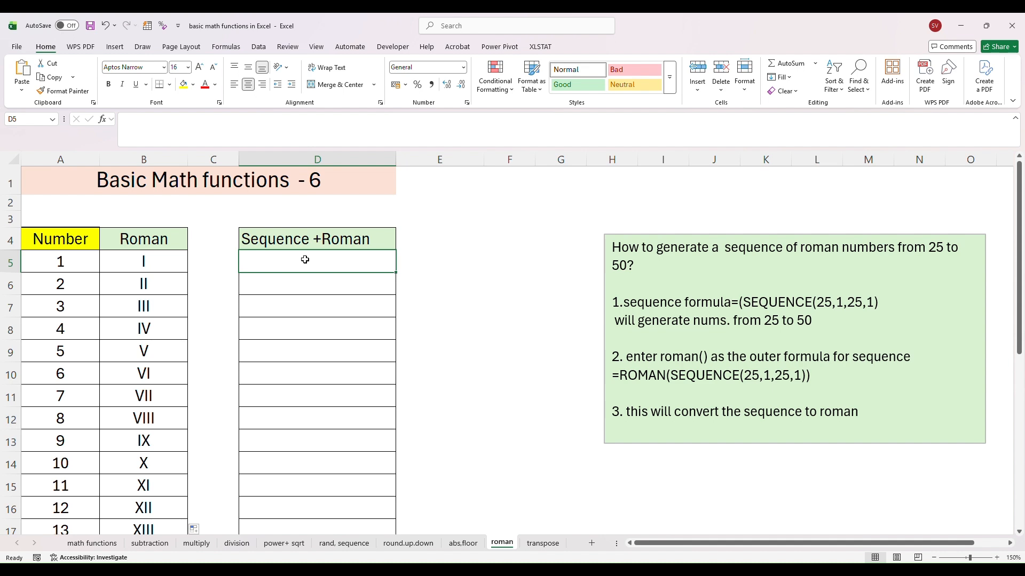
click(41, 258)
click(133, 259)
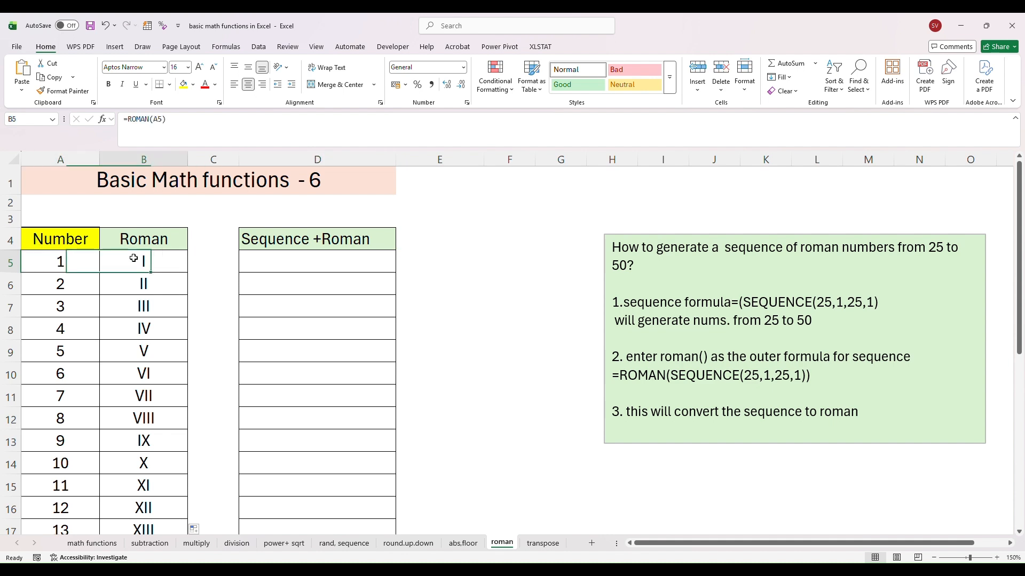
Enter =SEQUENCE(25,1,25,1) in cell D5 under the Sequence +Roman heading
click(253, 263)
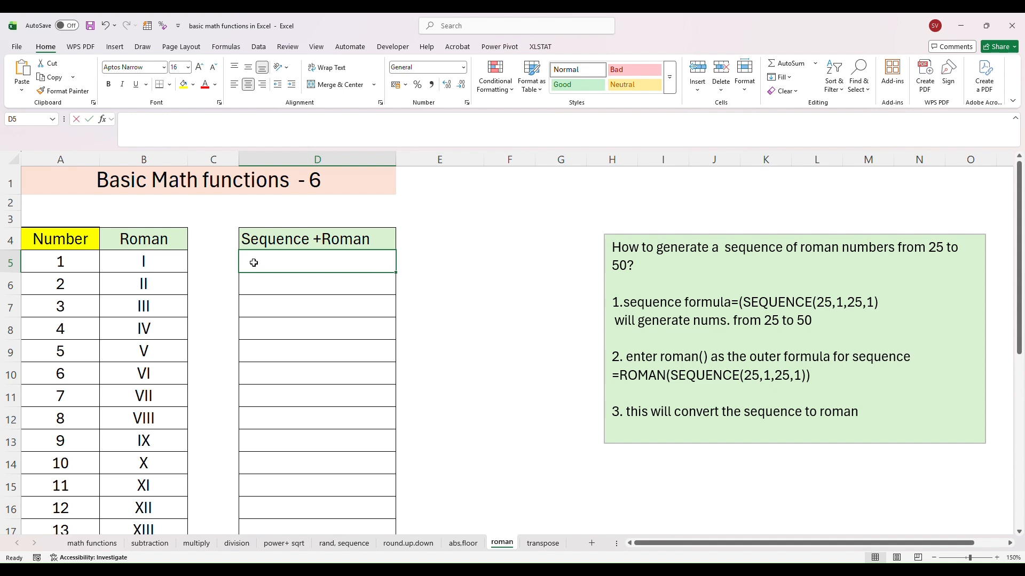
text(=)
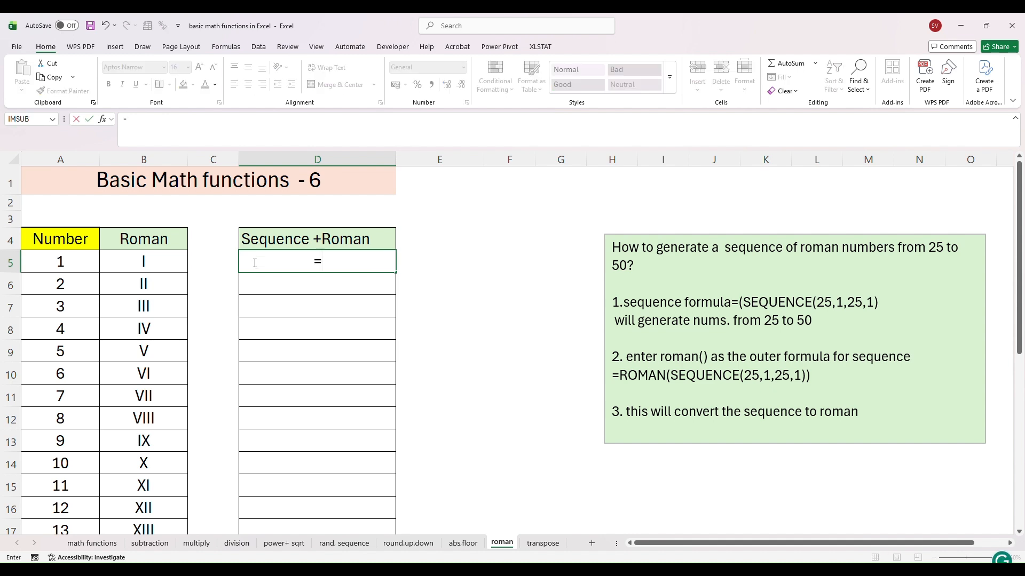
text(r)
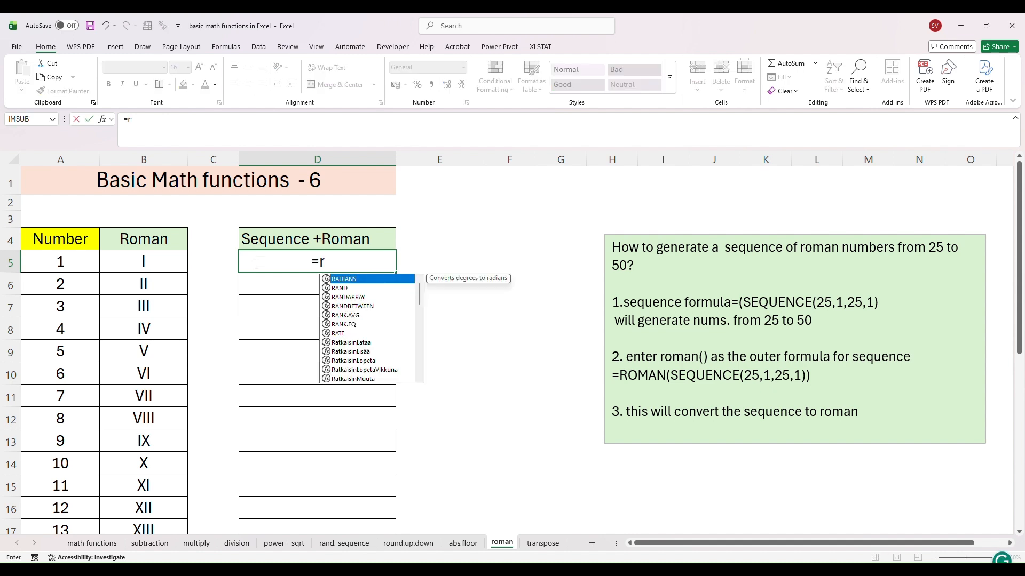
key(BackSpace)
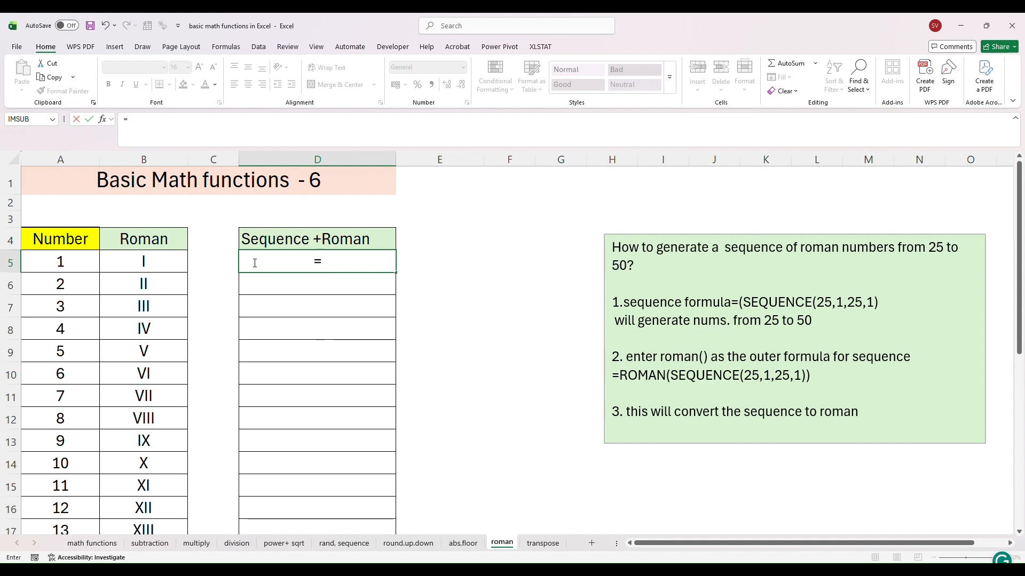
text(sequen)
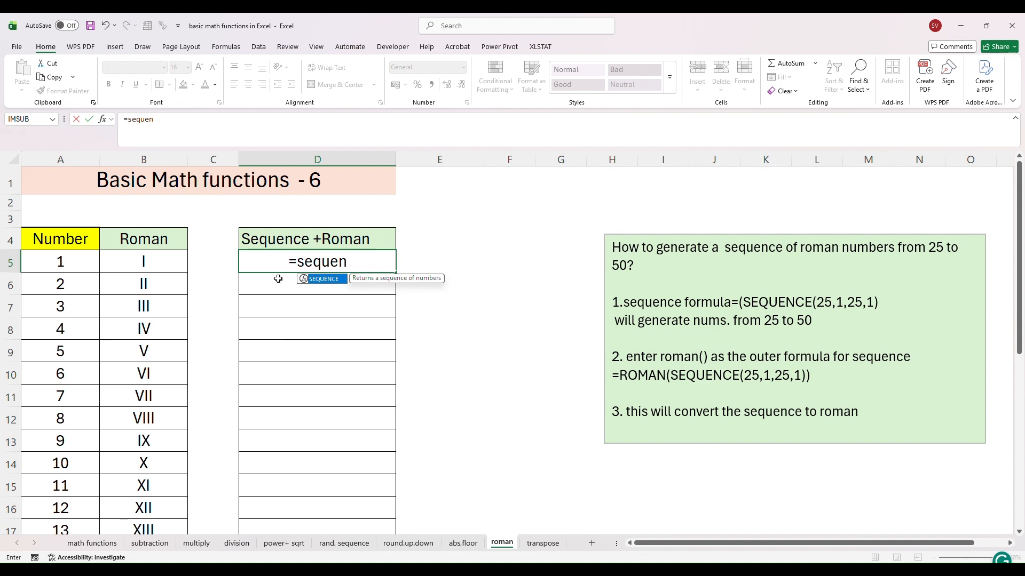
double_click(331, 278)
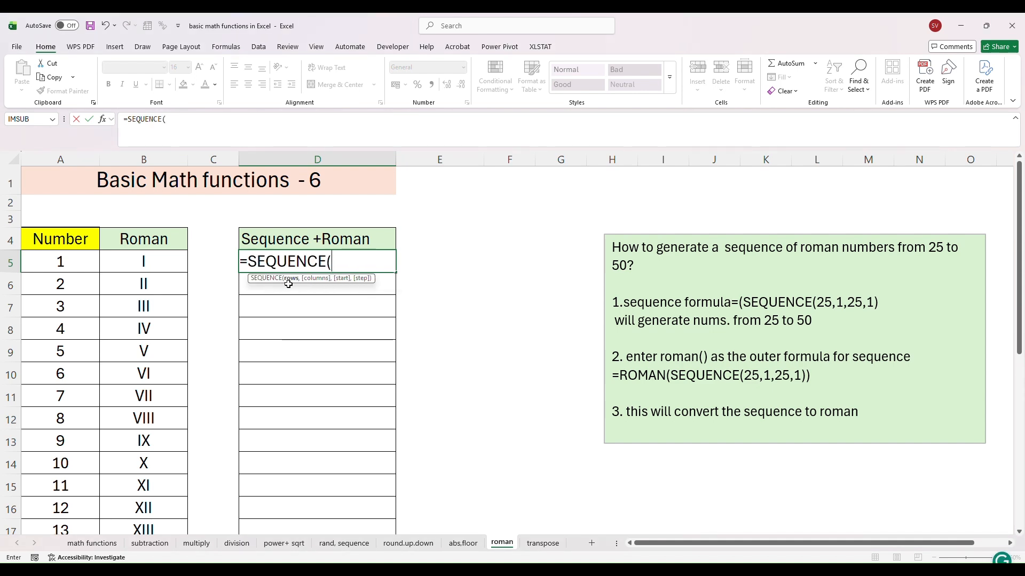
text(25,)
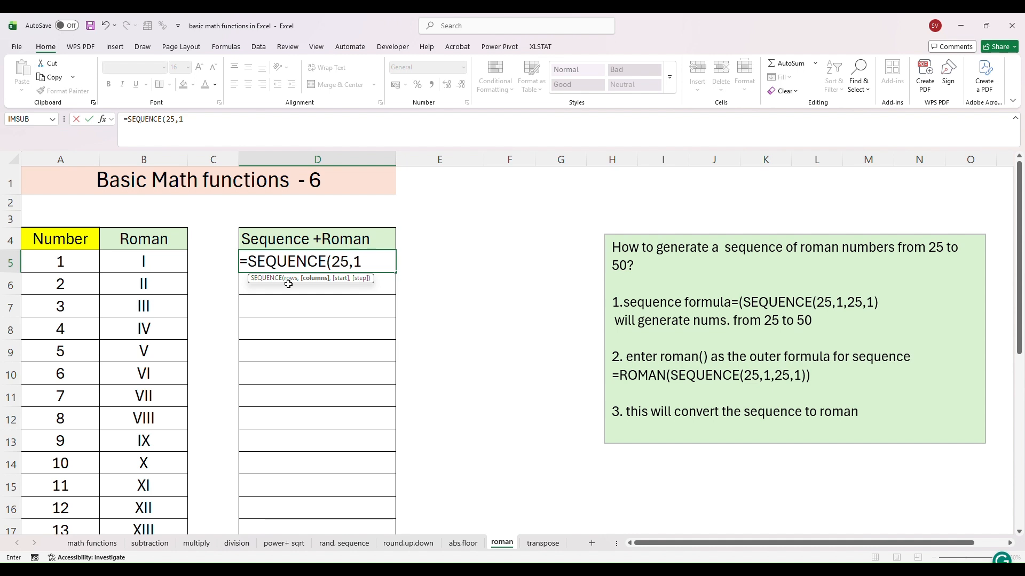
text(1,25,)
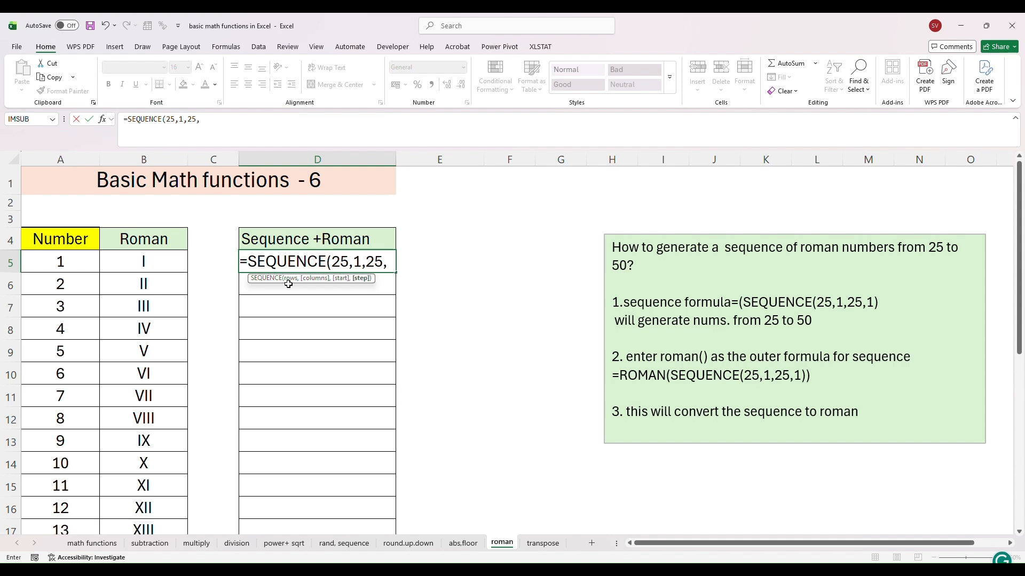
text(1)
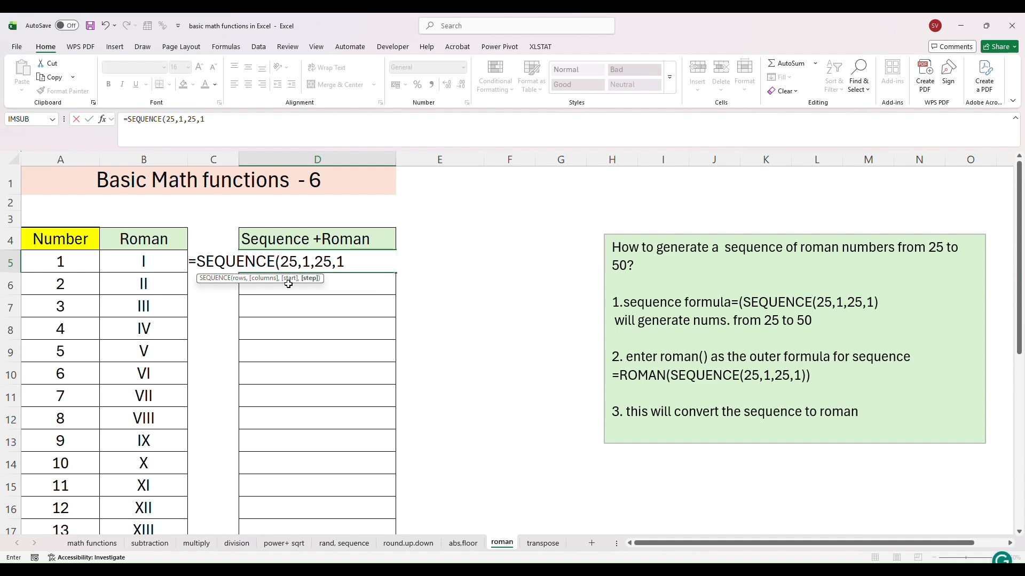
text())
key(Home)
key(Right)
key(Return)
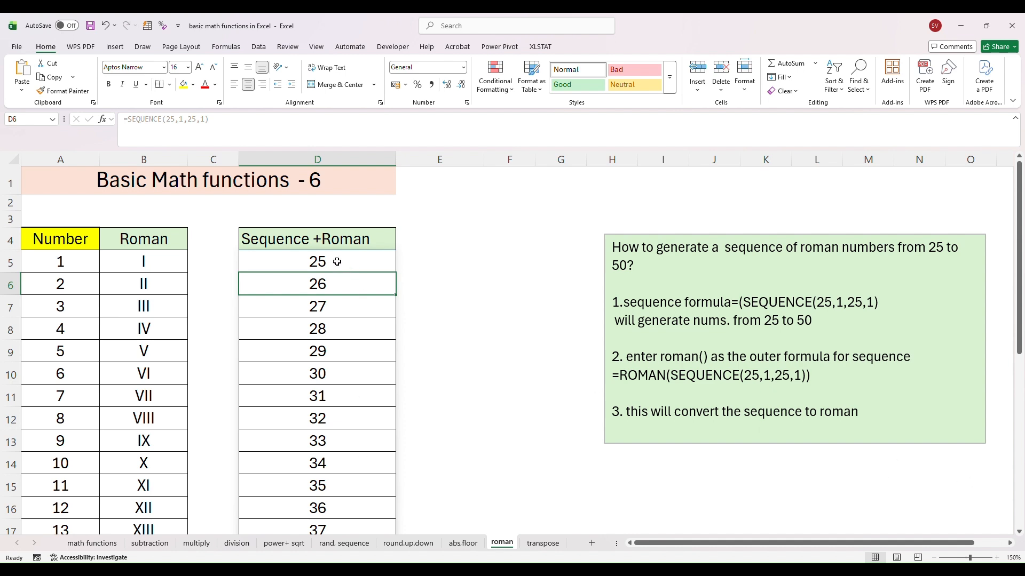
Wrap the SEQUENCE formula in D5 in the ROMAN function, giving =ROMAN(SEQUENCE(25,1,25,1)), and review the resulting column
double_click(333, 262)
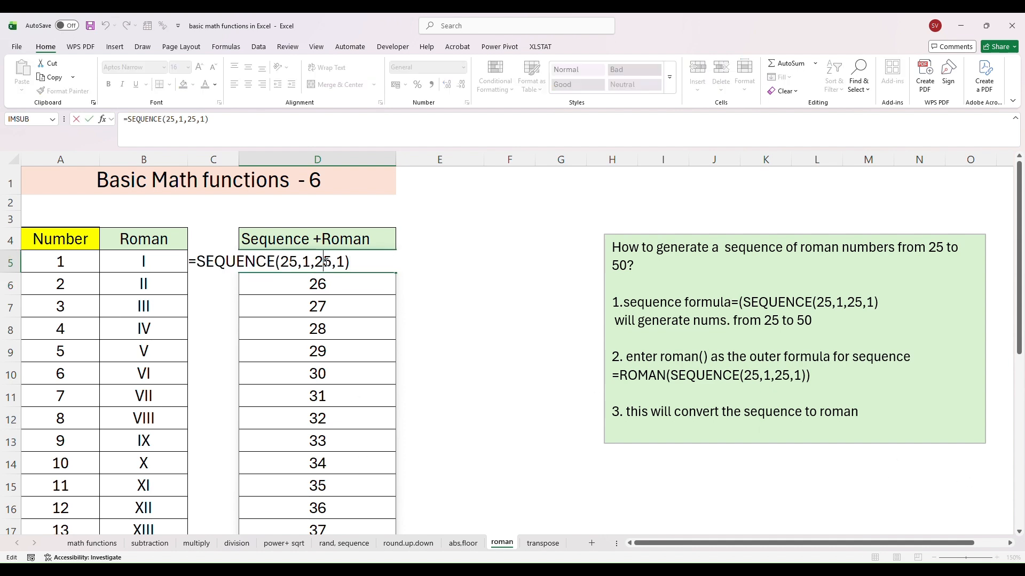
click(197, 262)
text(ro)
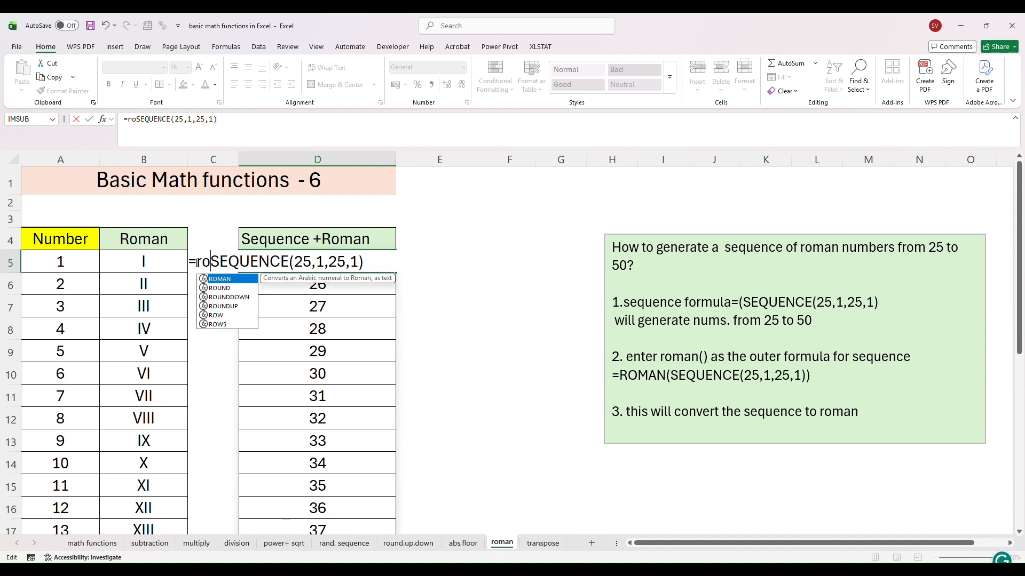
text(man)
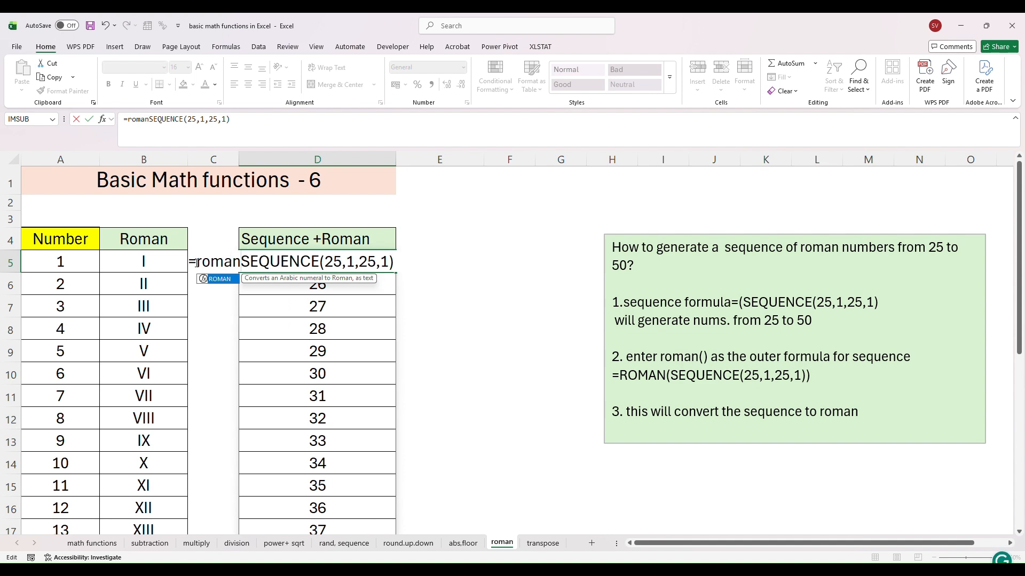
text(()
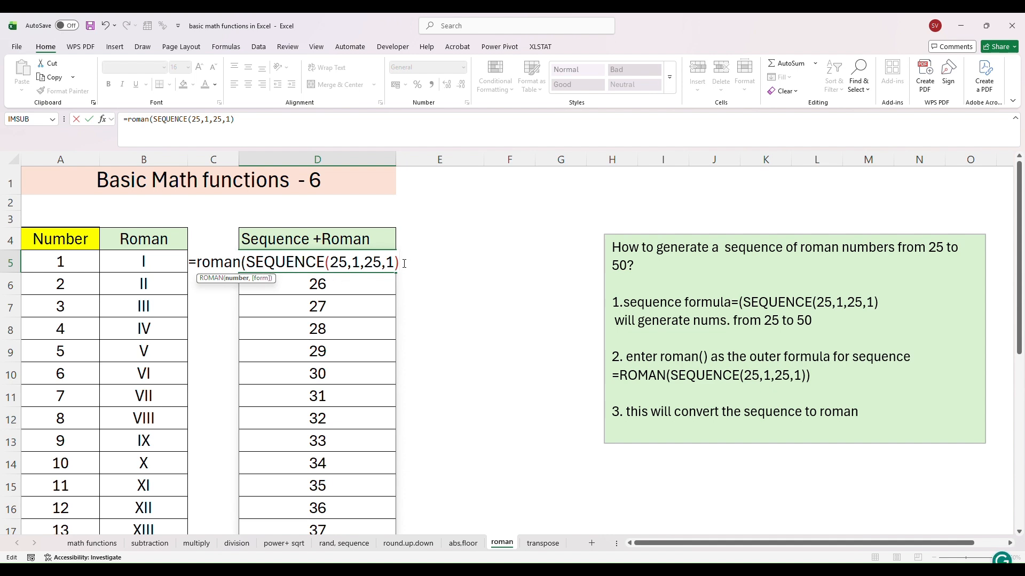
text())
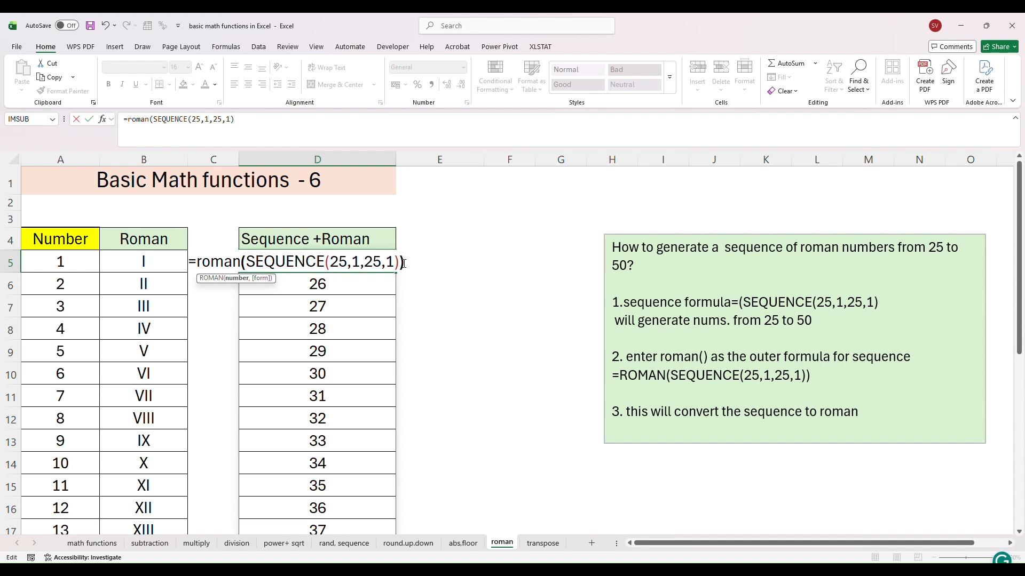
key(Return)
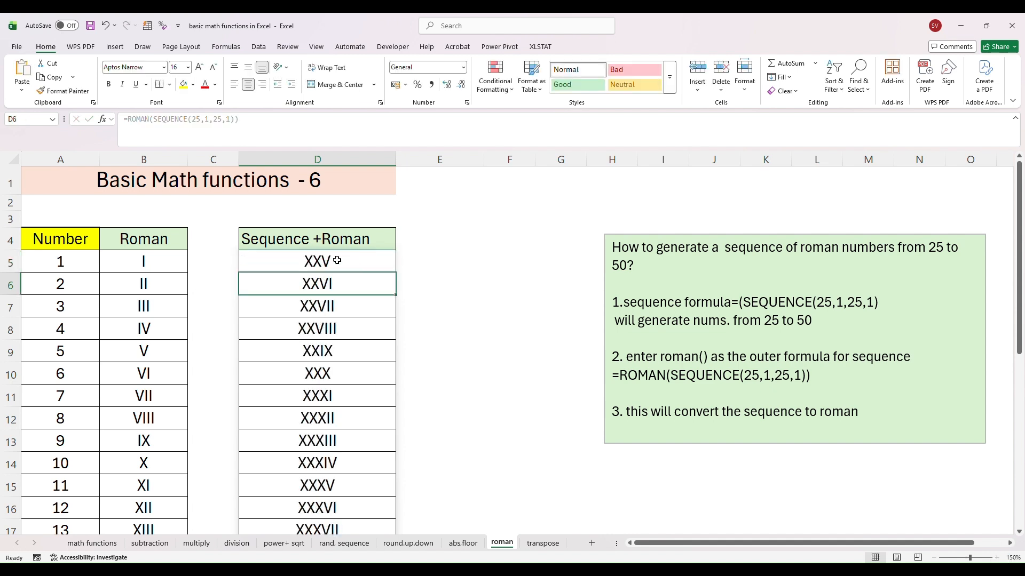
click(354, 262)
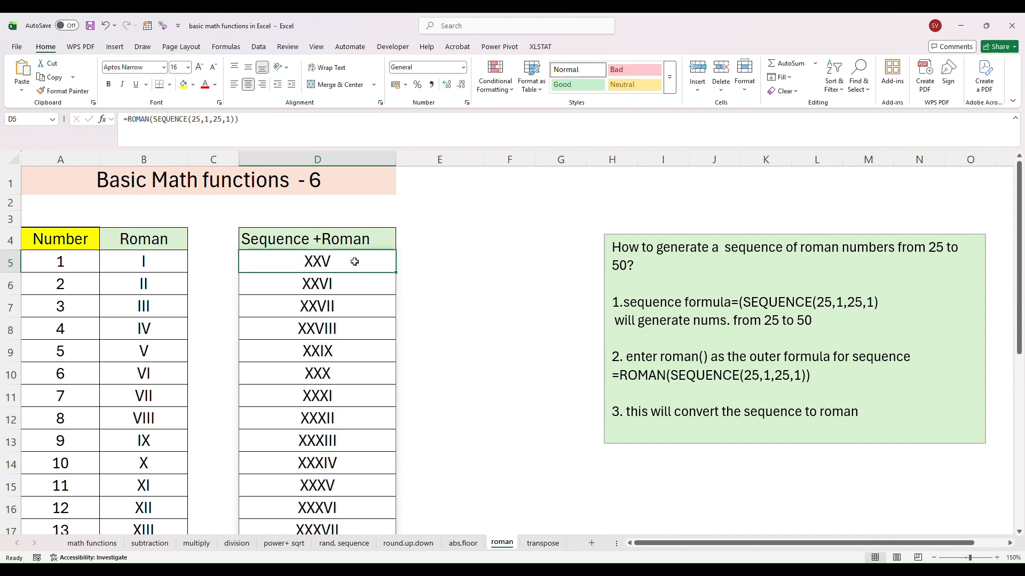
drag(1021, 266, 990, 392)
Open the transpose sheet and examine the upper marks table's subject headings and student name column
click(560, 544)
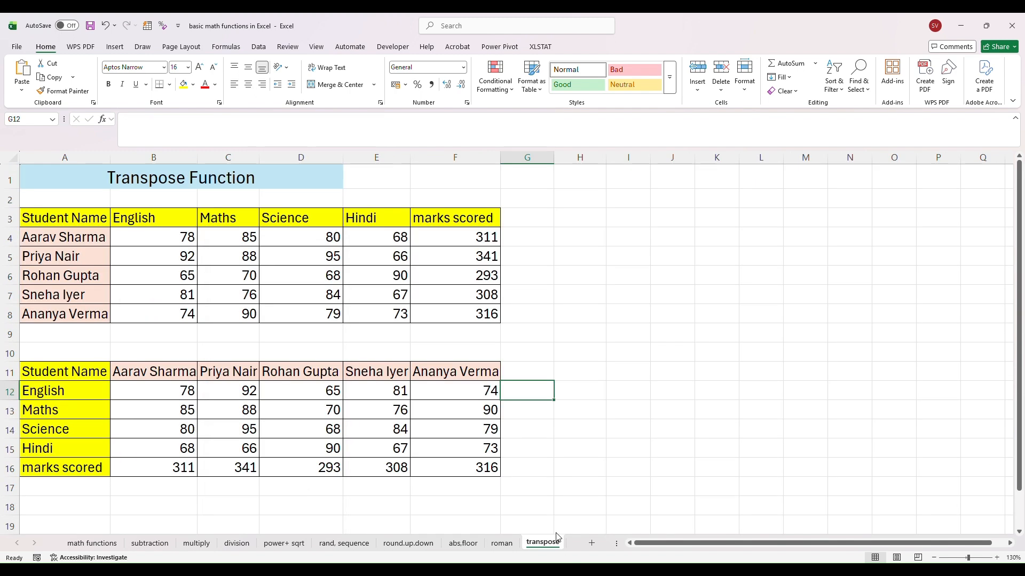
click(38, 219)
key(ctrl+a)
click(66, 222)
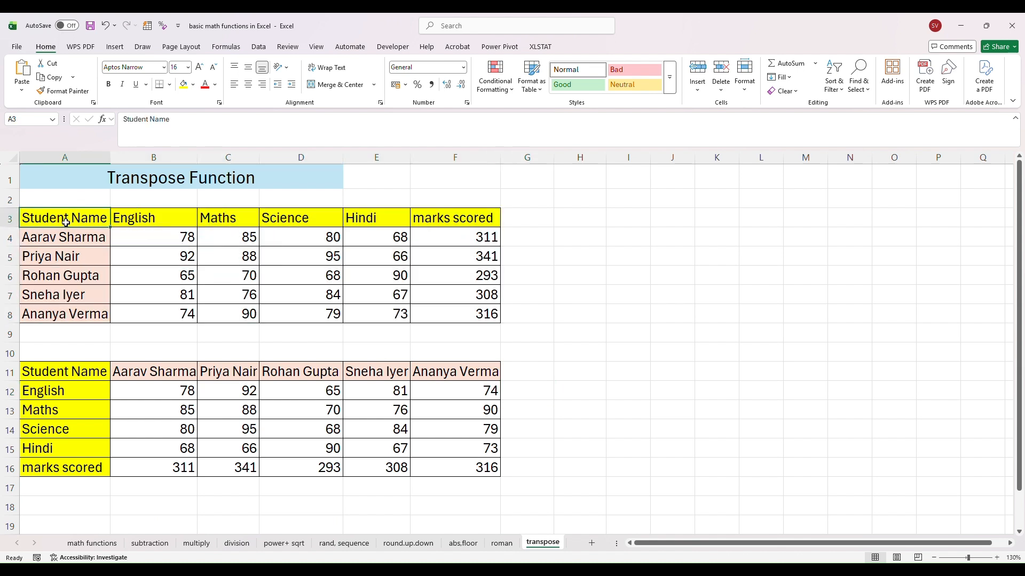
drag(68, 222, 198, 223)
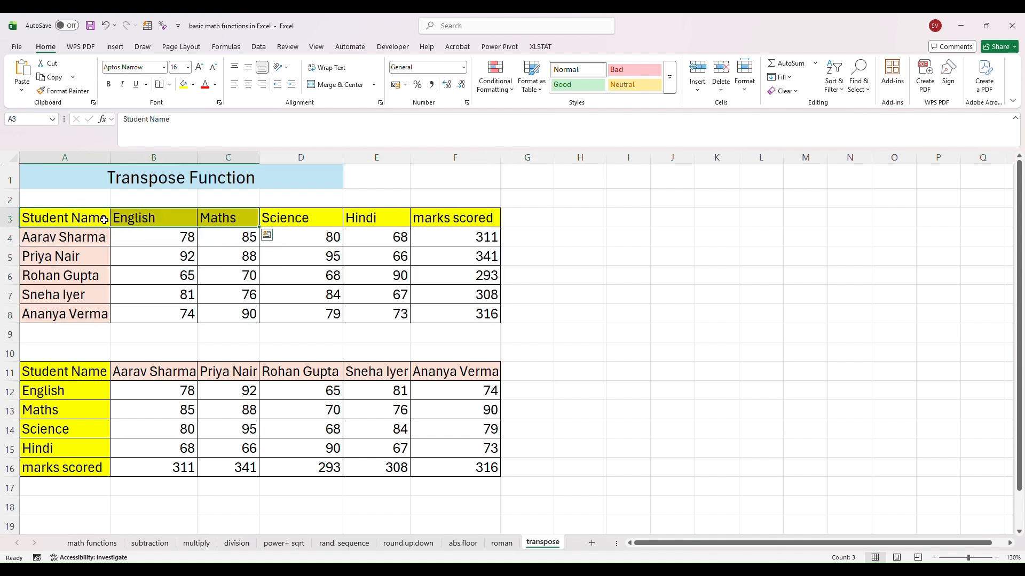
drag(92, 234, 89, 317)
click(118, 219)
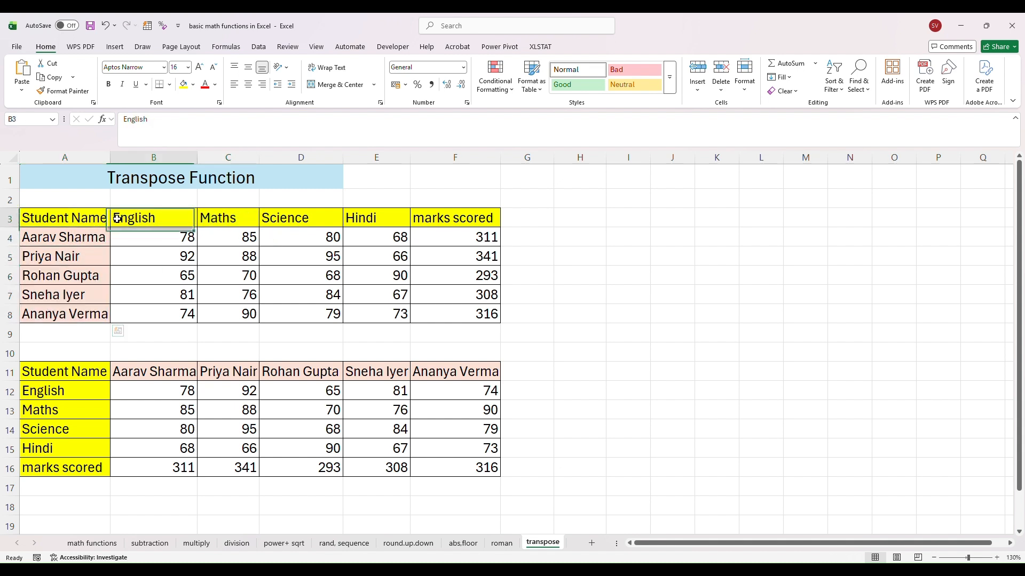
double_click(117, 219)
drag(117, 220, 157, 219)
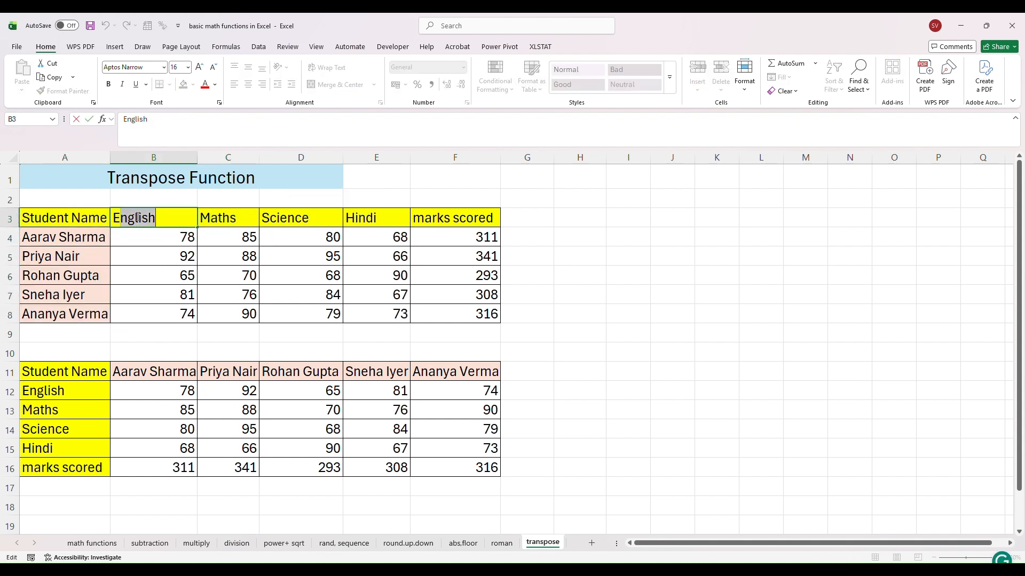
Examine the transposed marks table in A11:F16, with students across the heading row and subjects down the first column
click(61, 371)
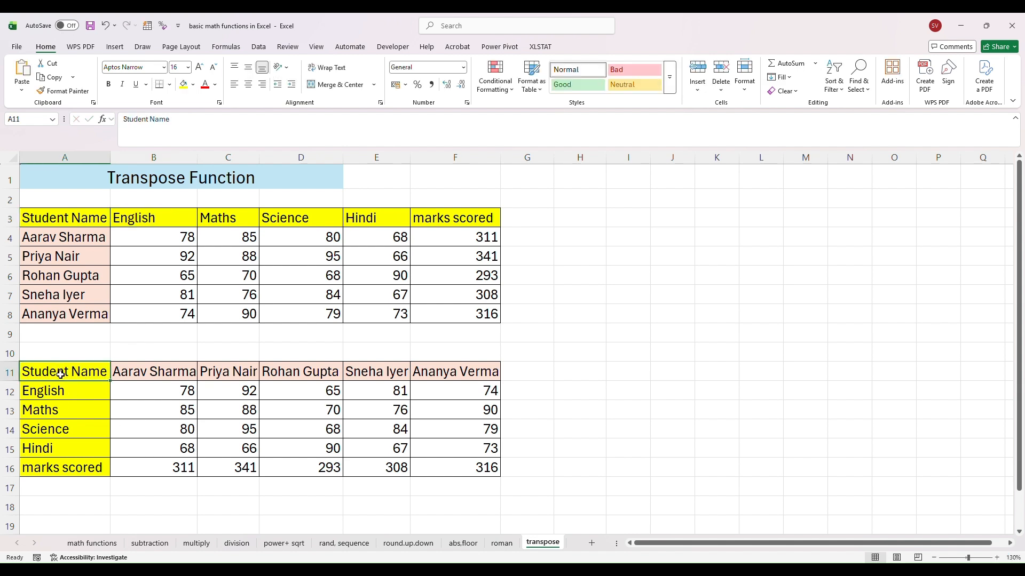
drag(128, 373, 376, 373)
drag(24, 391, 41, 468)
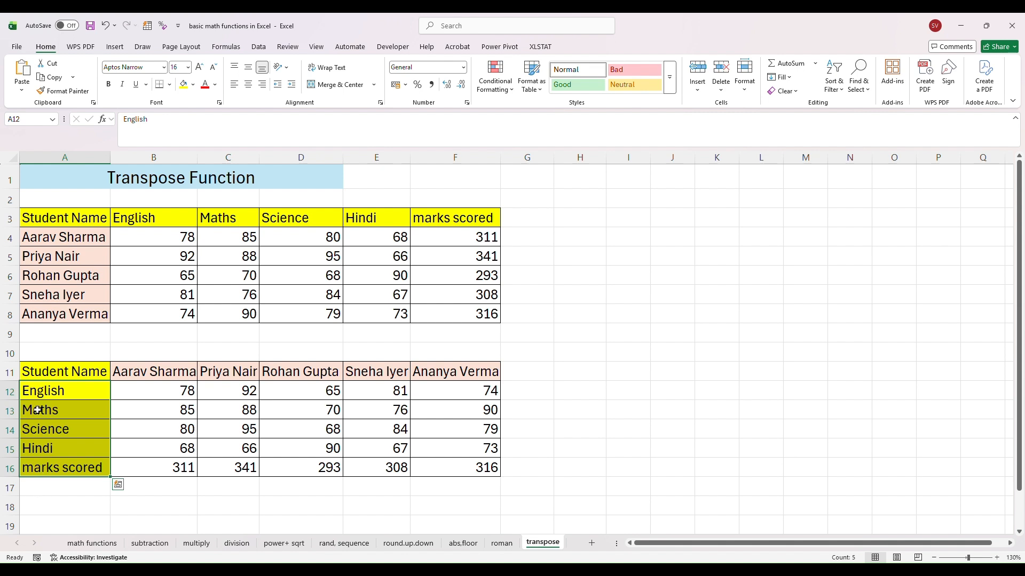
drag(44, 375, 224, 428)
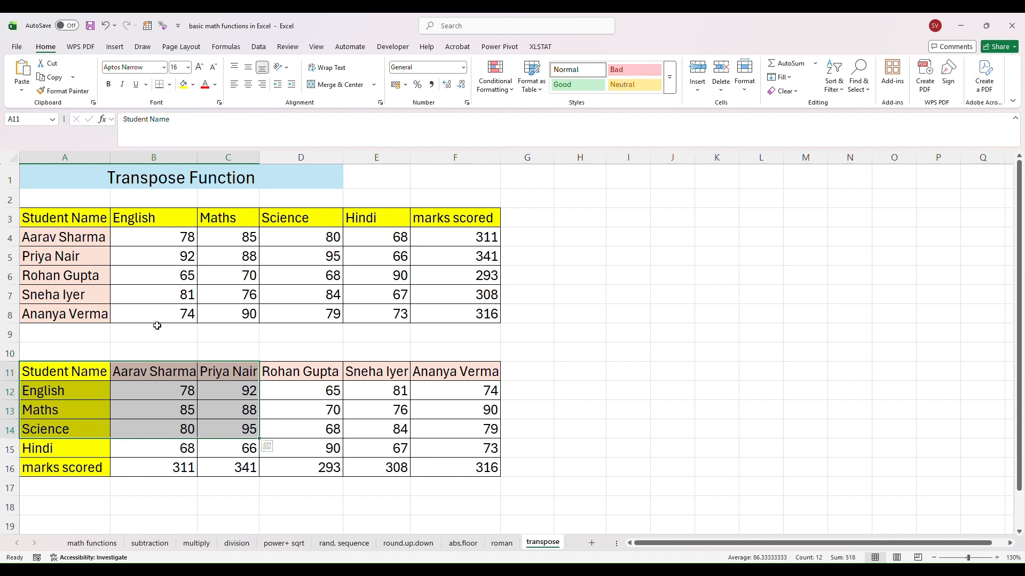
drag(100, 369, 444, 469)
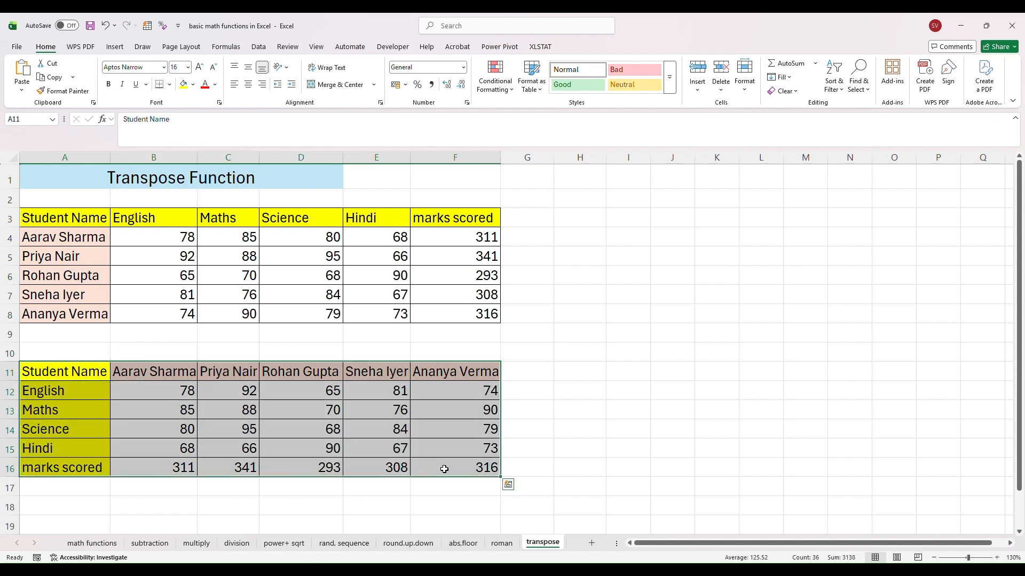
Clear all contents and formatting from the lower table in A11:F16 and enter =TRANSPOSE(A3:F8) in cell A11
click(784, 90)
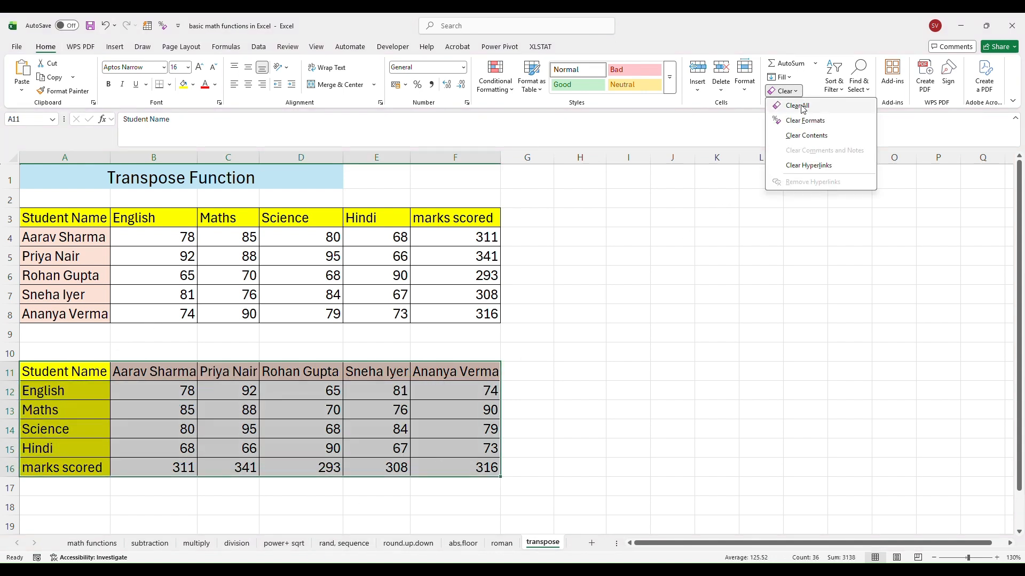
click(801, 106)
double_click(75, 369)
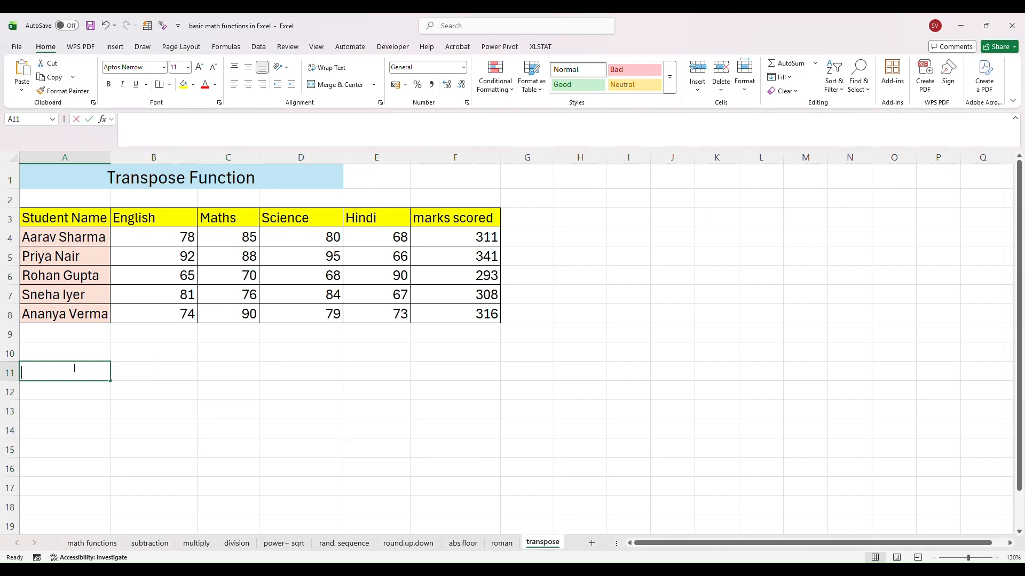
text(=)
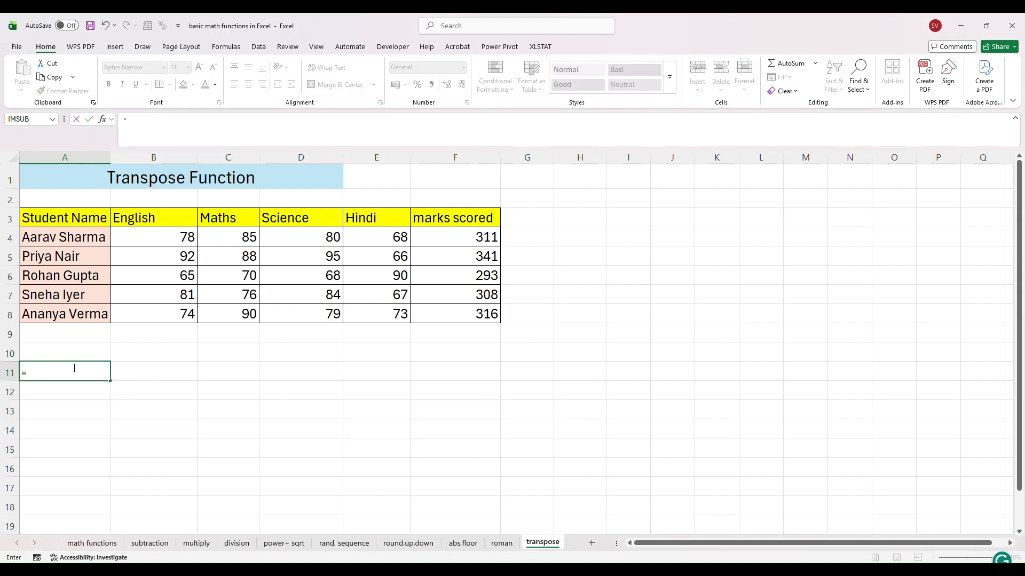
text(tra)
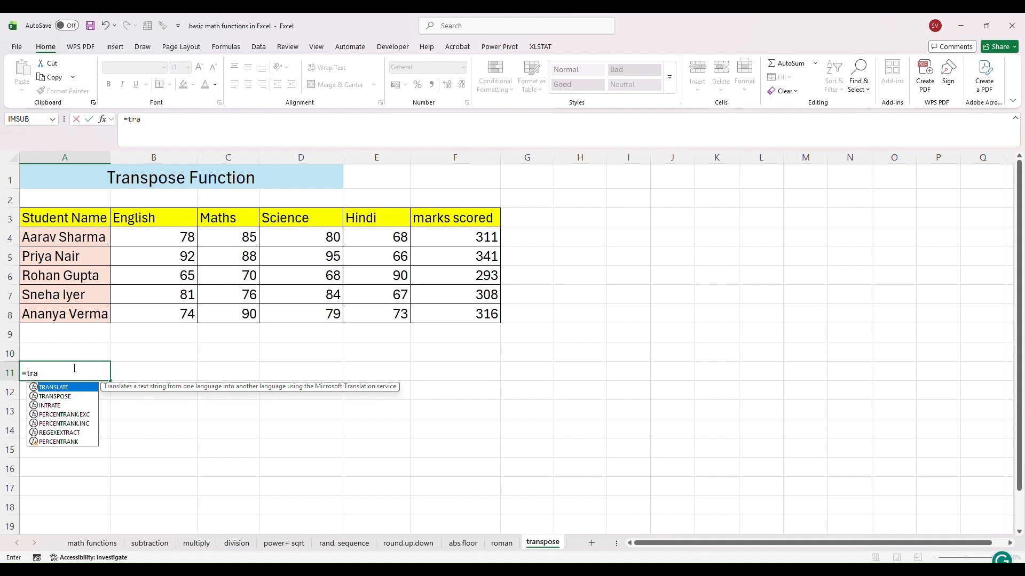
text(ns)
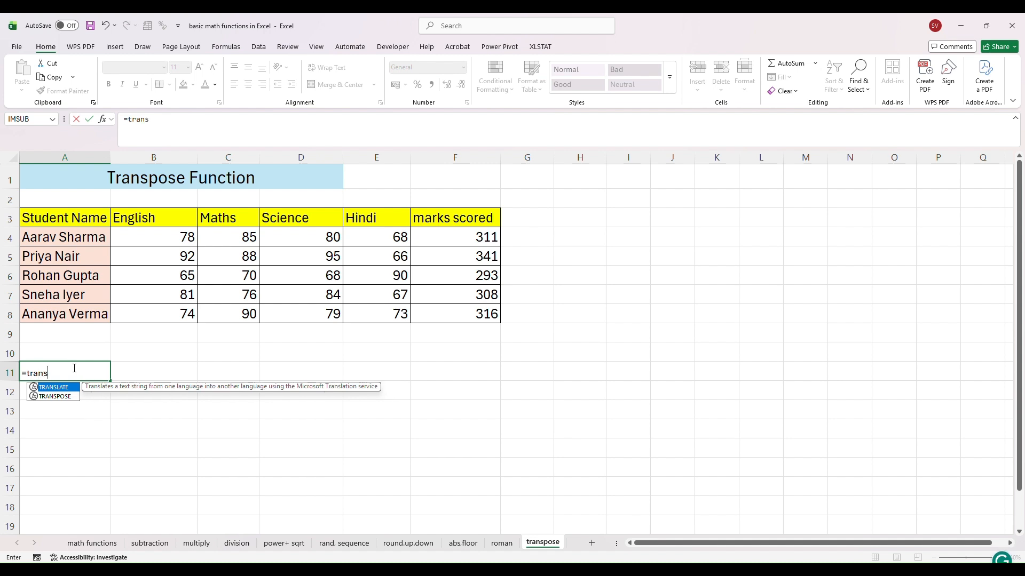
text(pose()
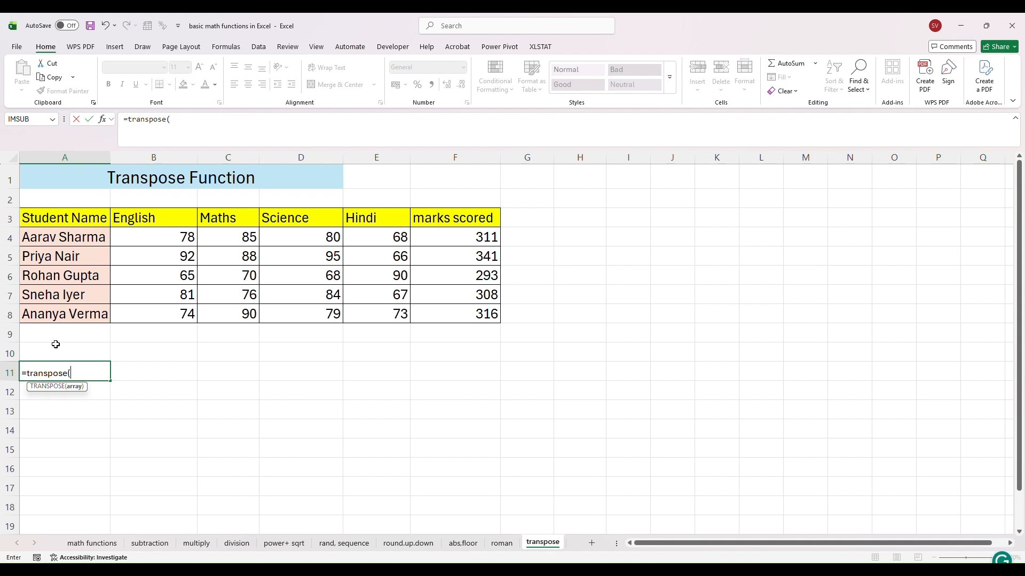
drag(38, 220, 451, 310)
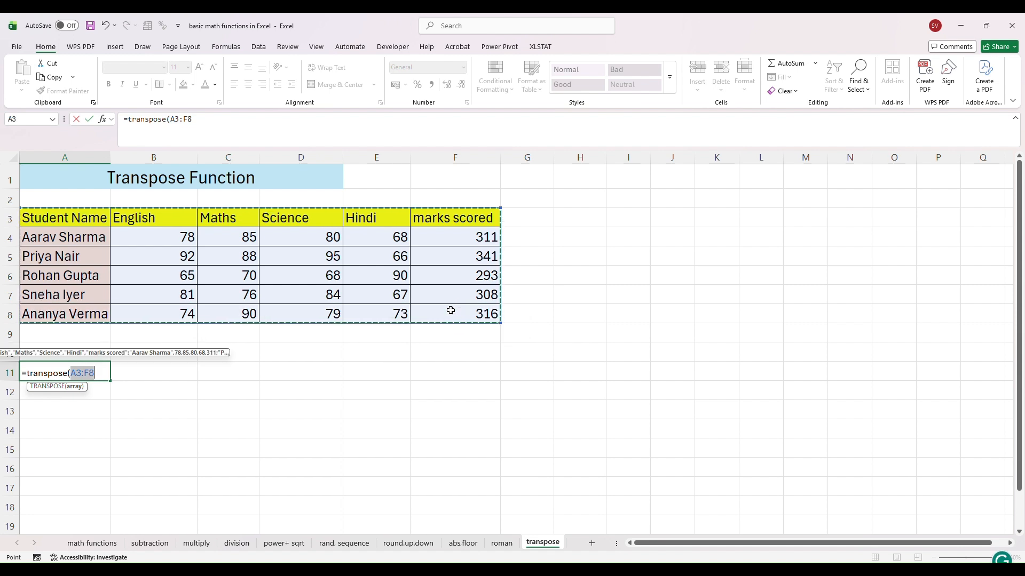
text())
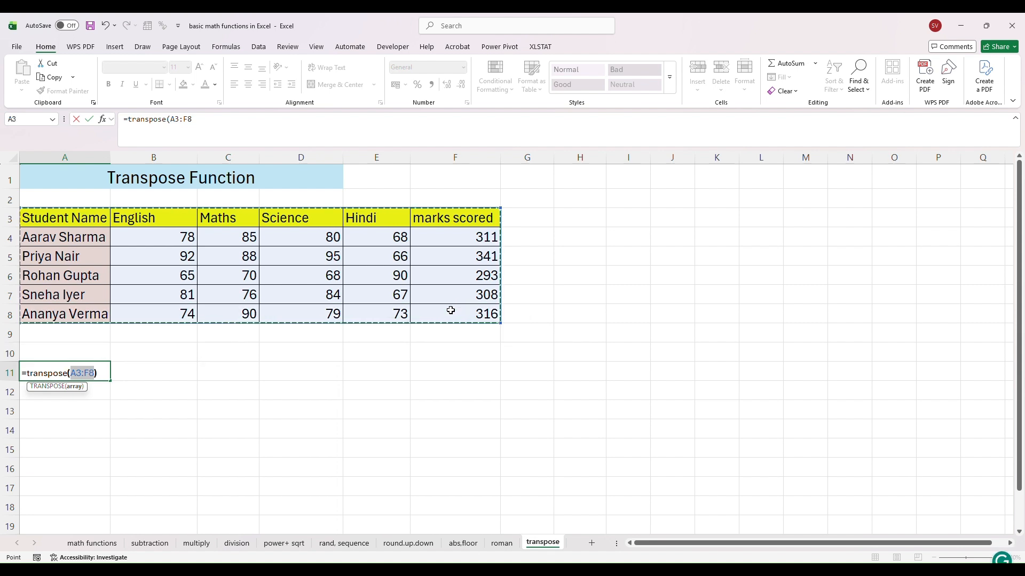
key(Return)
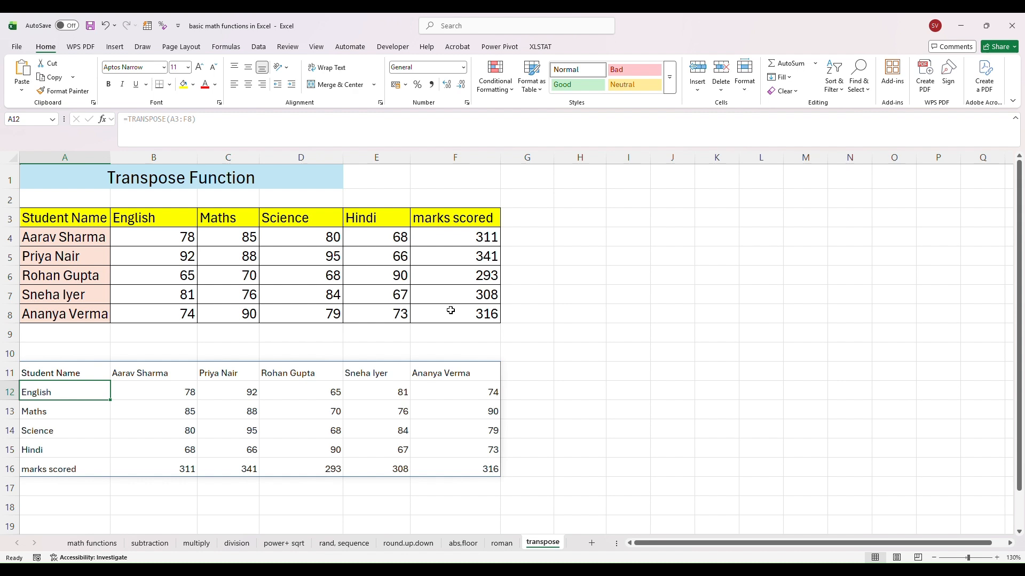
Fill the transposed table's header row A11:F11 with yellow and select the subject labels in A12:A16
click(171, 369)
drag(32, 380, 469, 373)
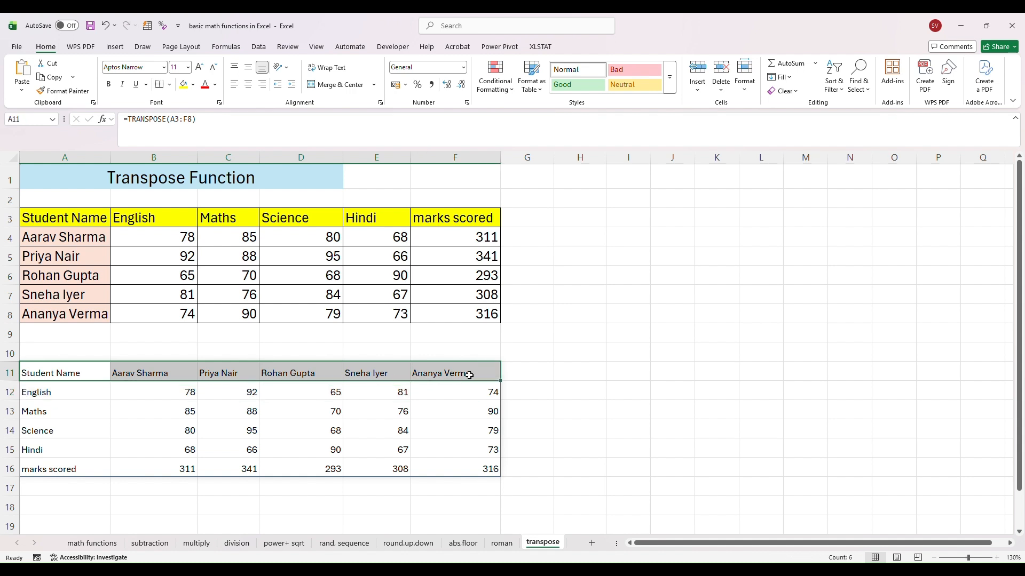
click(183, 85)
drag(26, 394, 35, 469)
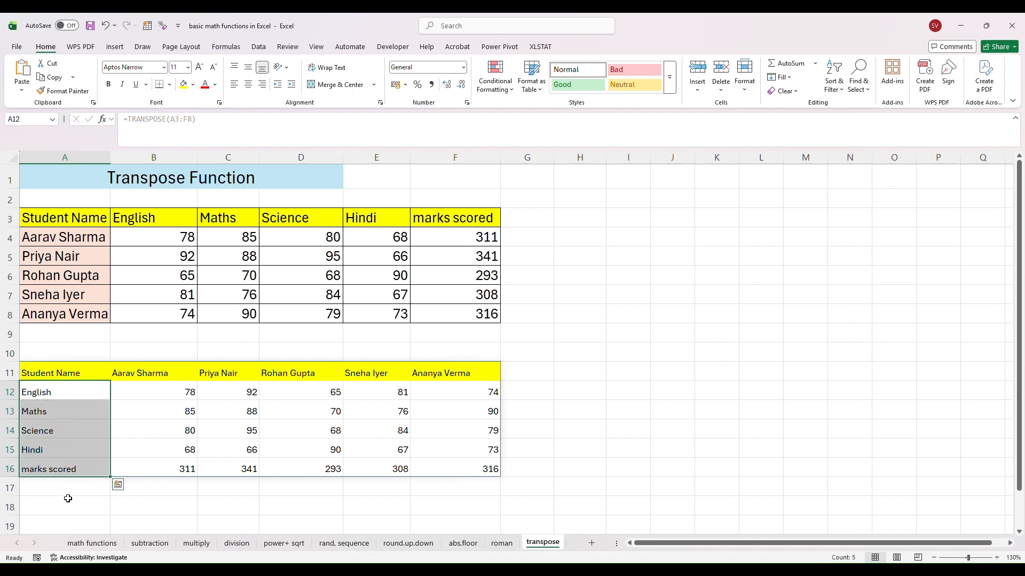
Copy the original marks table A3:F8 and paste it at H3 using Paste Special with All and Transpose
drag(1021, 356, 1003, 386)
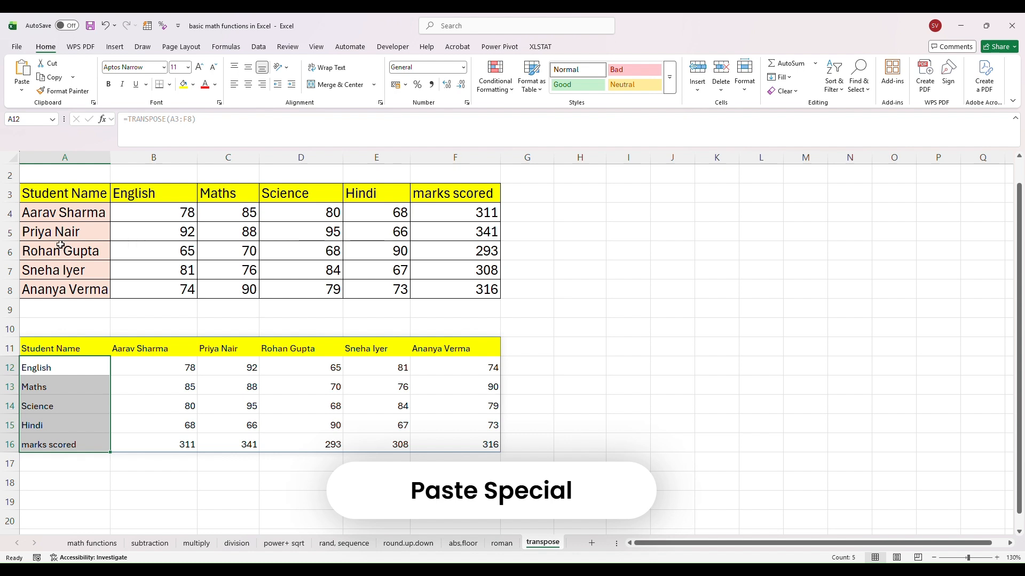
click(603, 199)
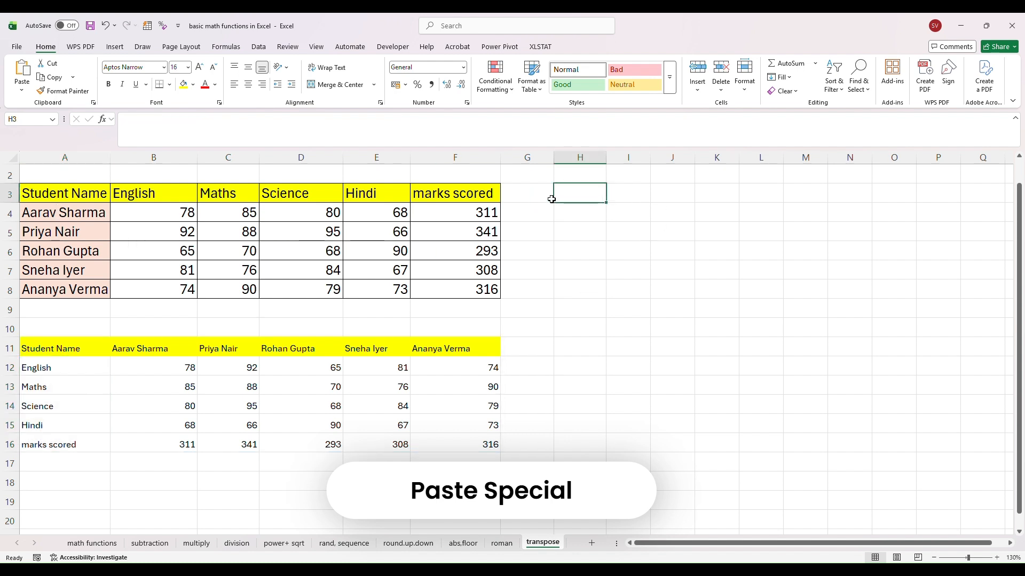
drag(80, 194, 461, 296)
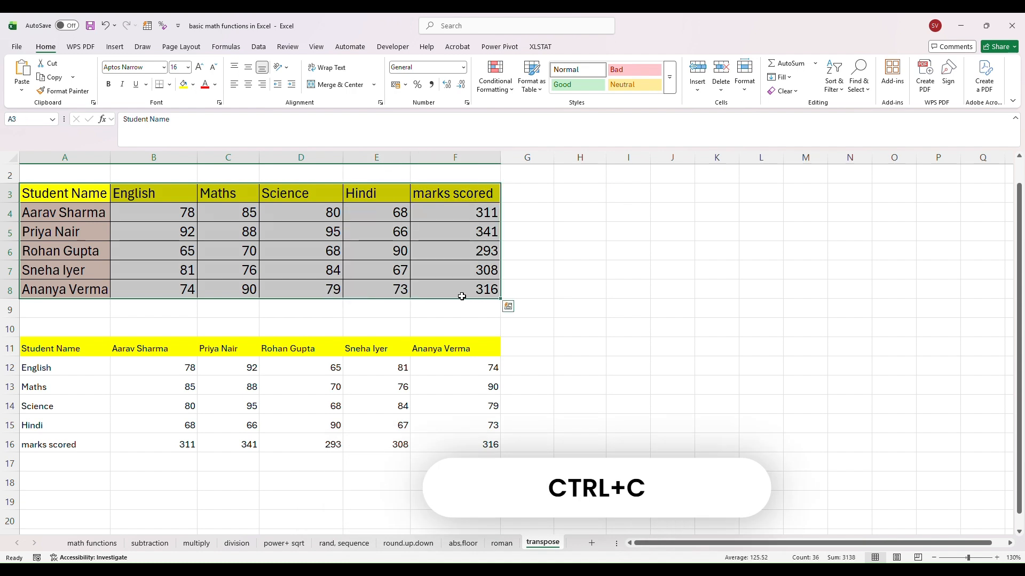
key(ctrl+c)
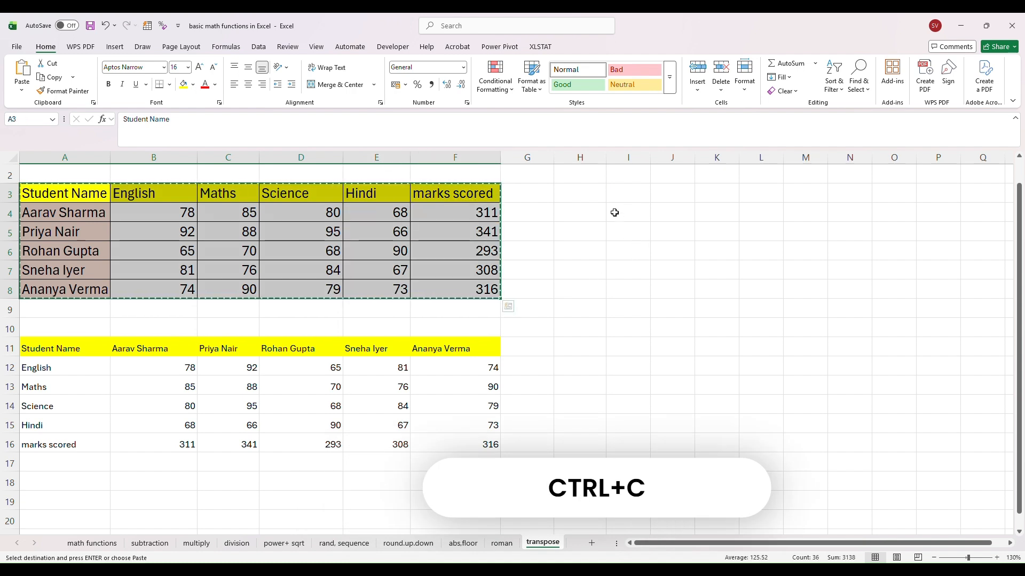
click(594, 197)
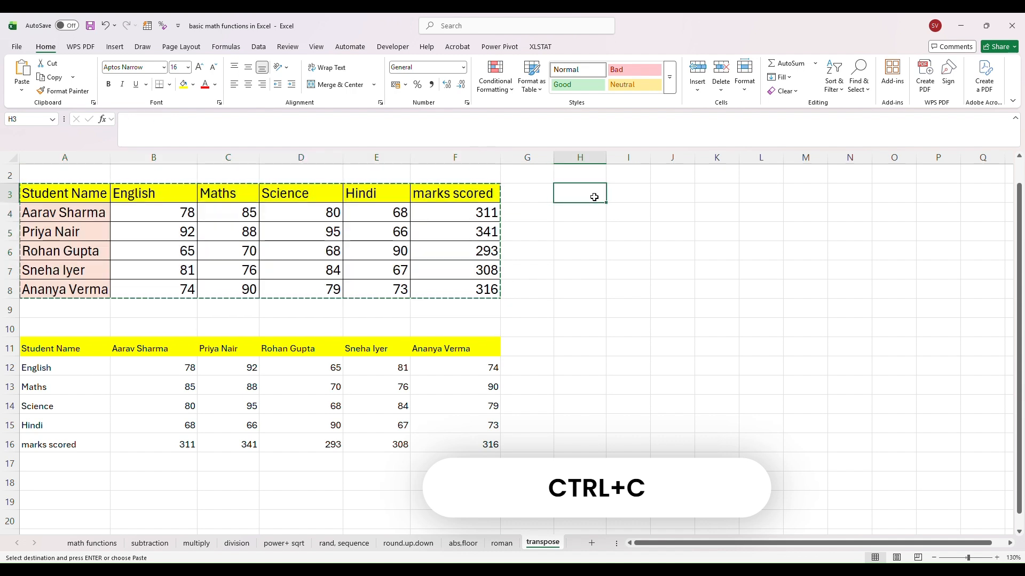
key(ctrl+alt+v)
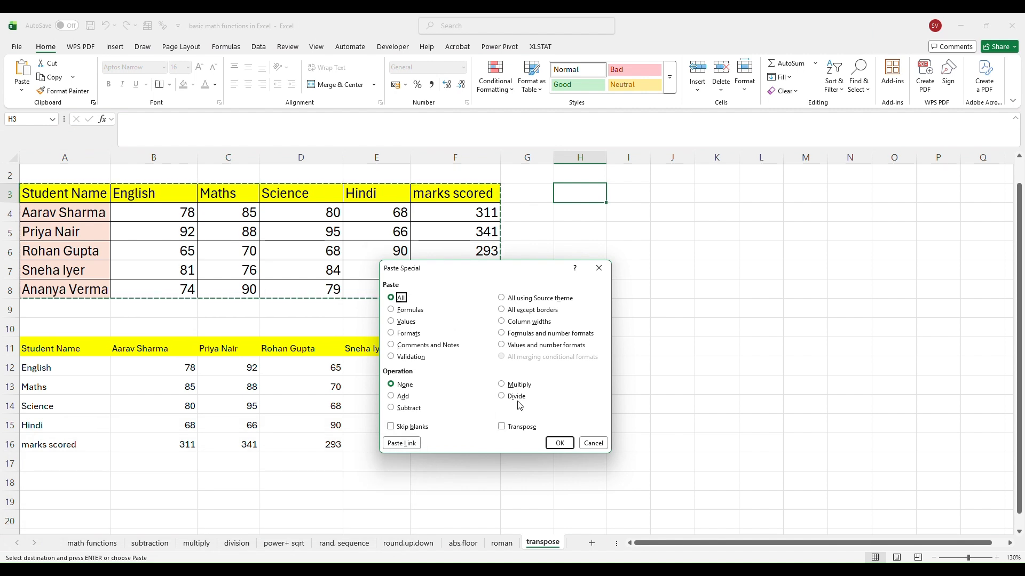
click(502, 427)
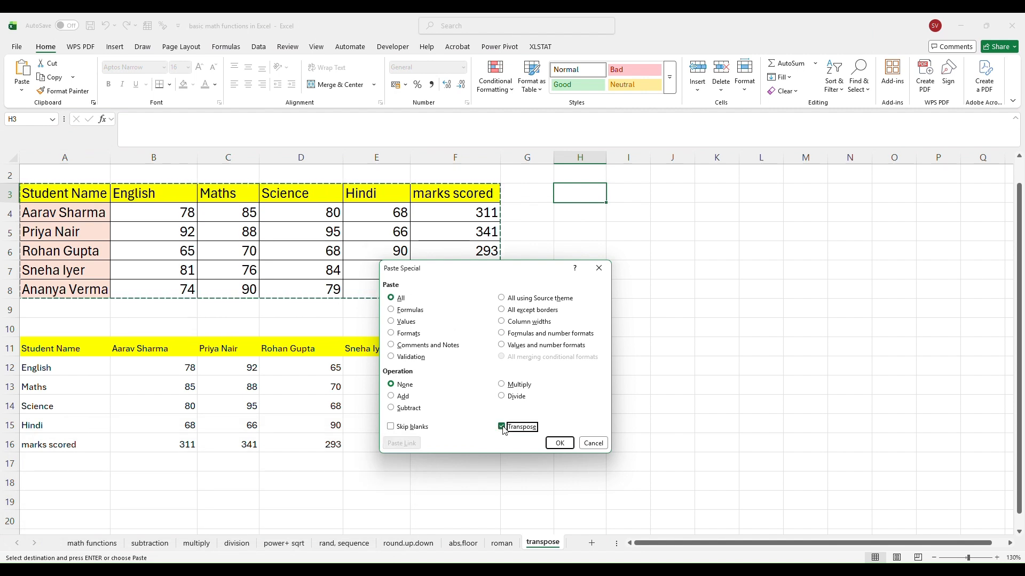
click(558, 444)
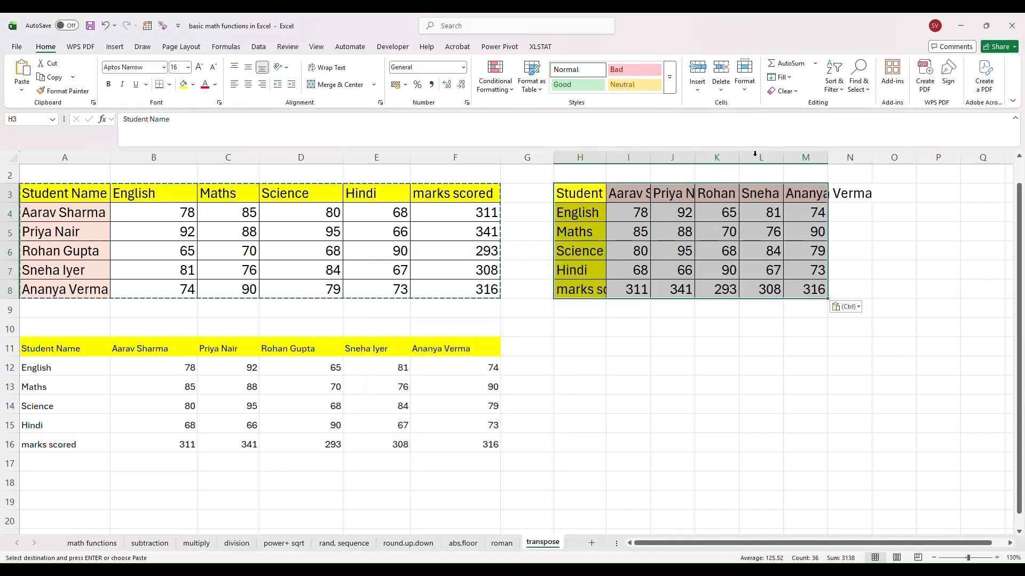
AutoFit the width of all the sheet's columns to their contents
click(927, 287)
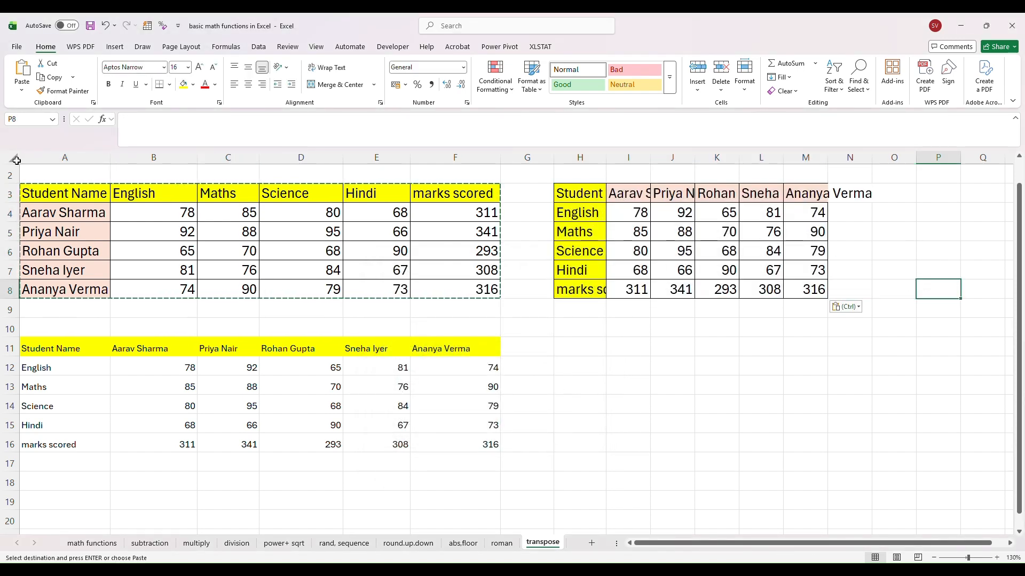
click(16, 159)
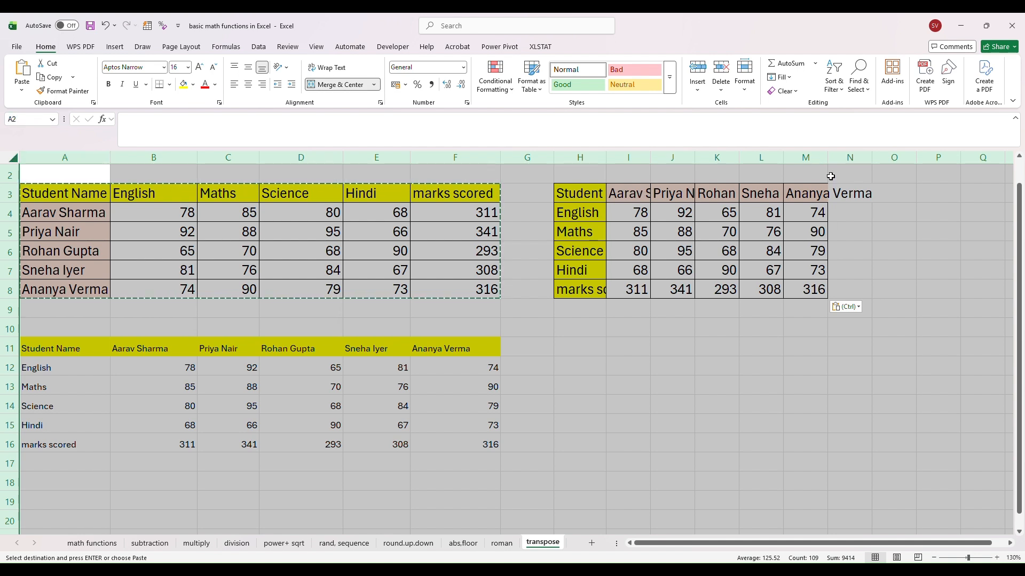
double_click(829, 157)
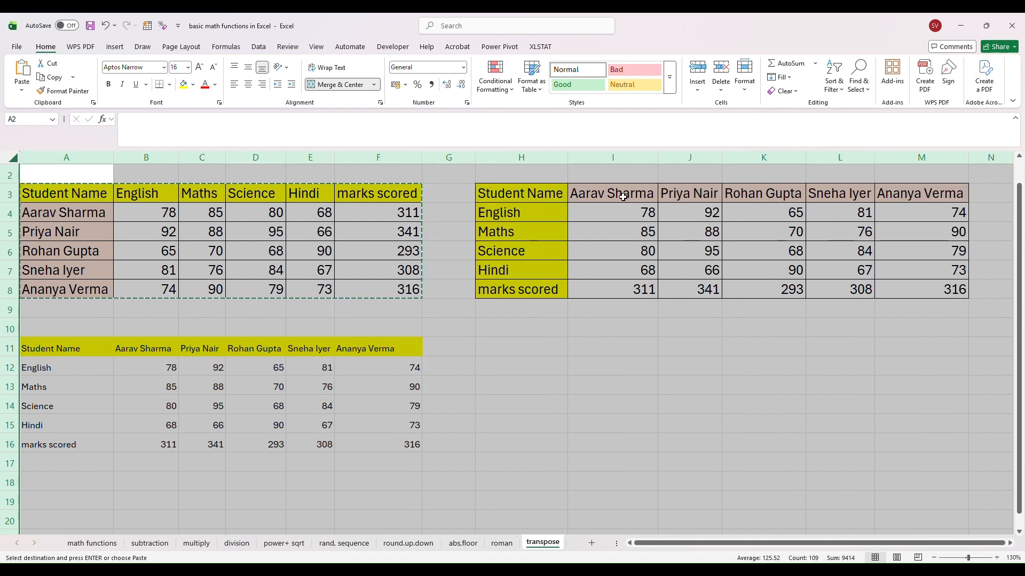